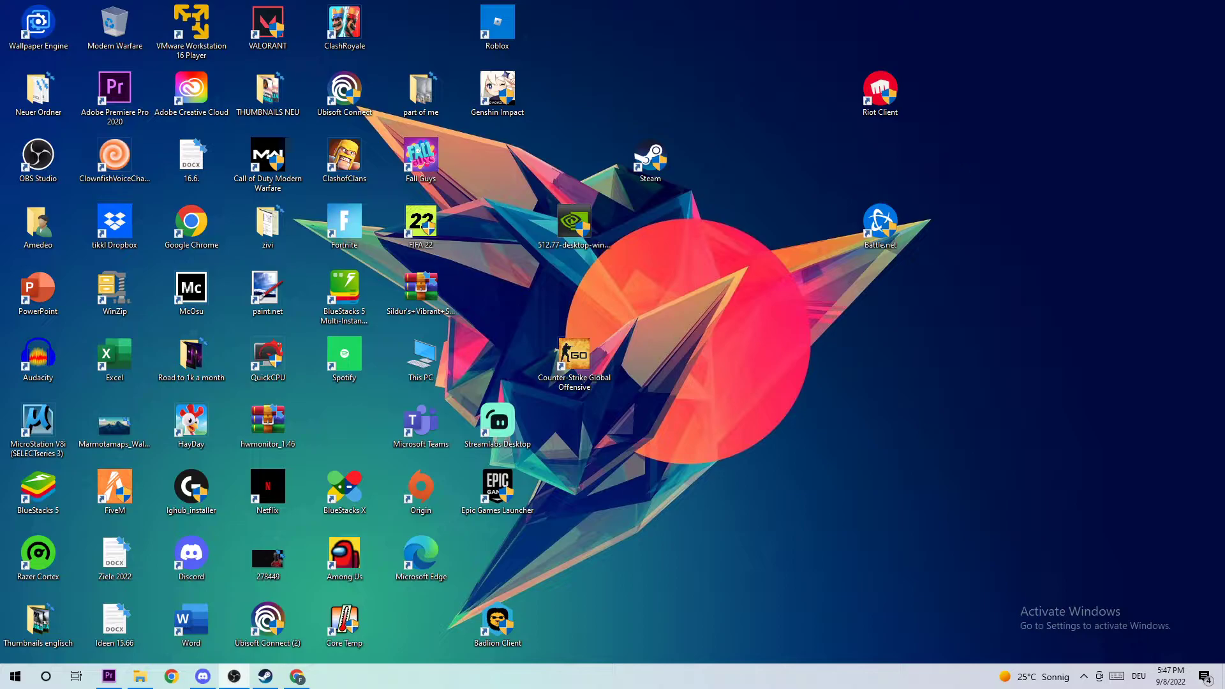
# Launch Windows Settings from the Start menu
pyautogui.click(15, 677)
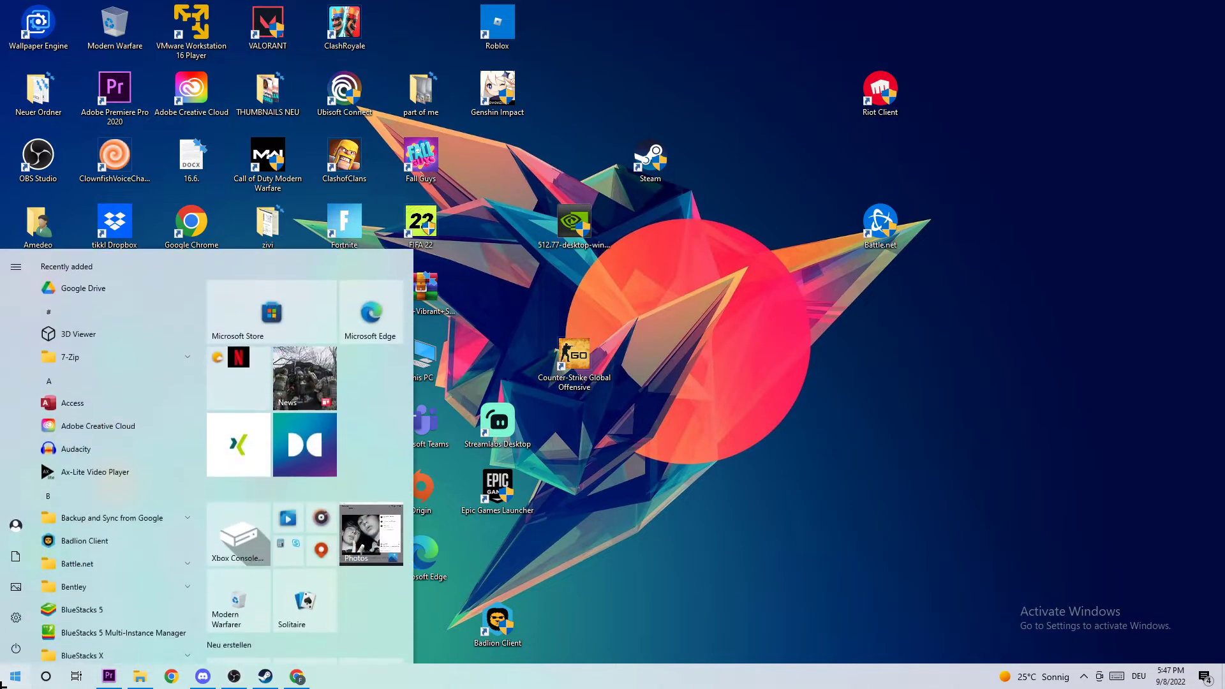
pyautogui.click(11, 619)
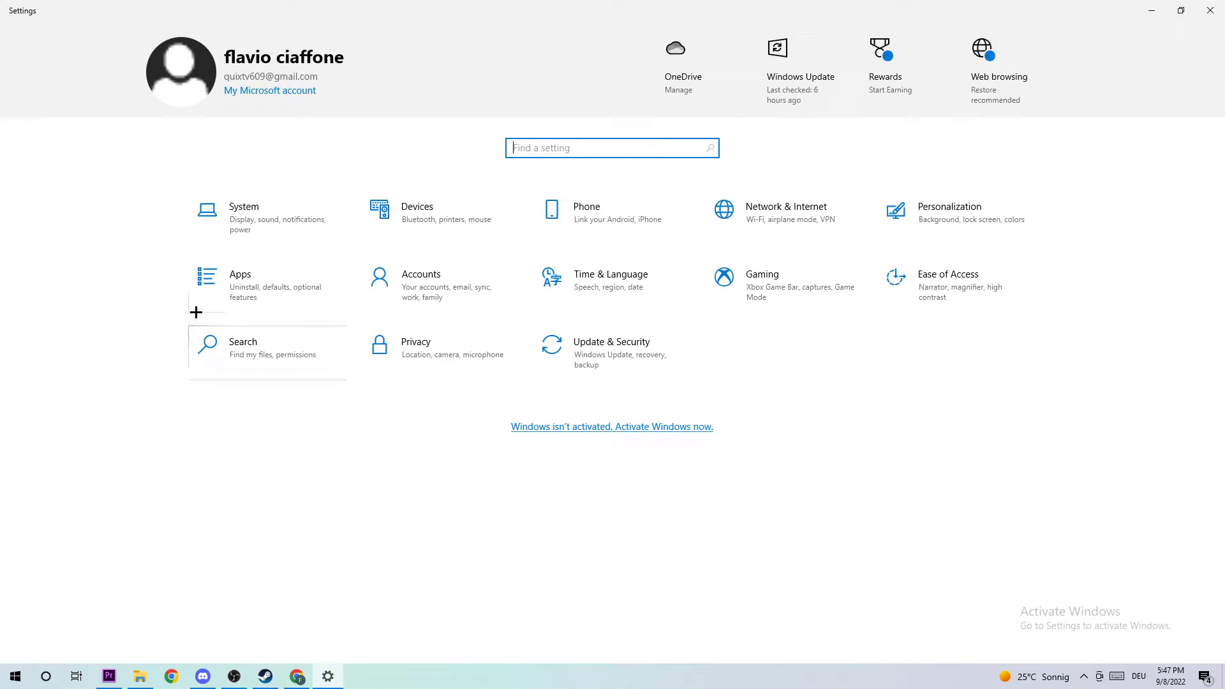
# Check the System display page shows 100% scale and 1920 × 1080, then close Settings
pyautogui.click(245, 227)
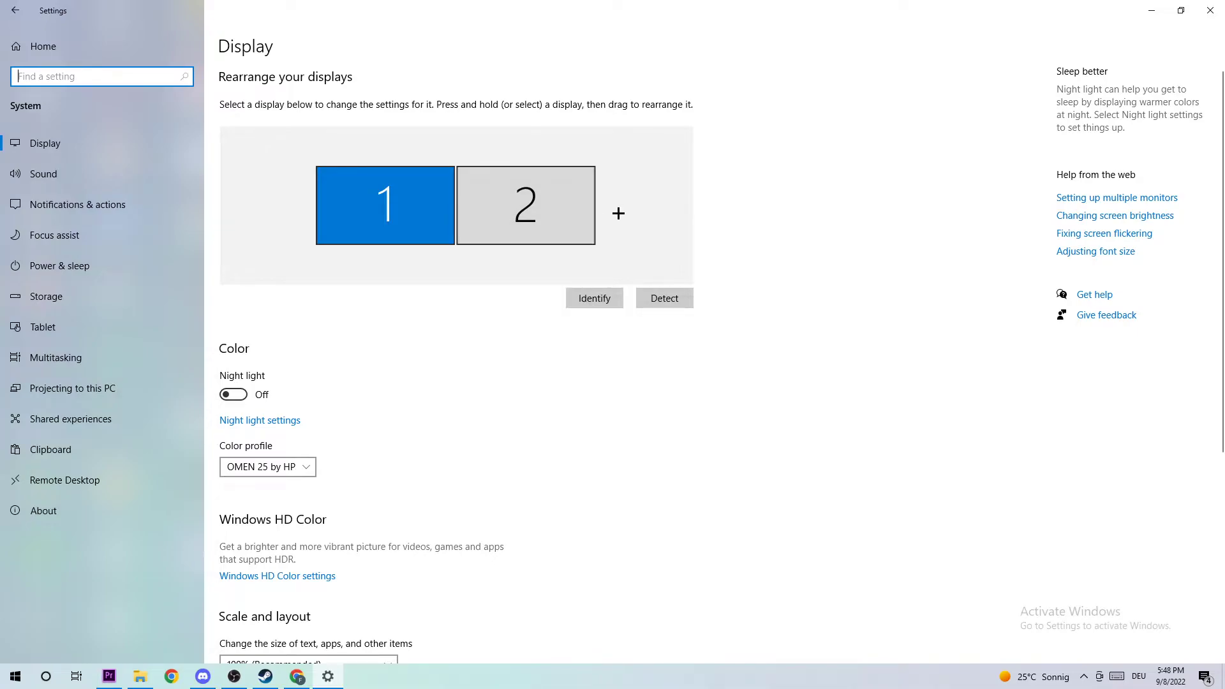
pyautogui.scroll(-5, 734, 230)
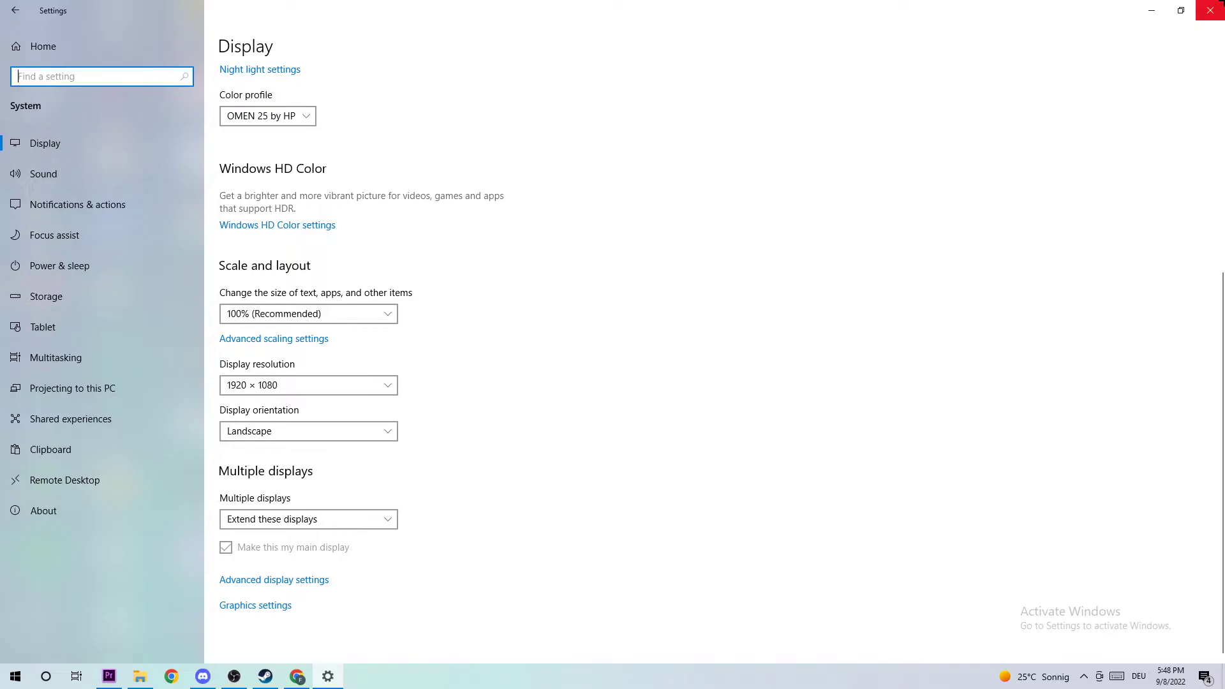
pyautogui.click(1210, 10)
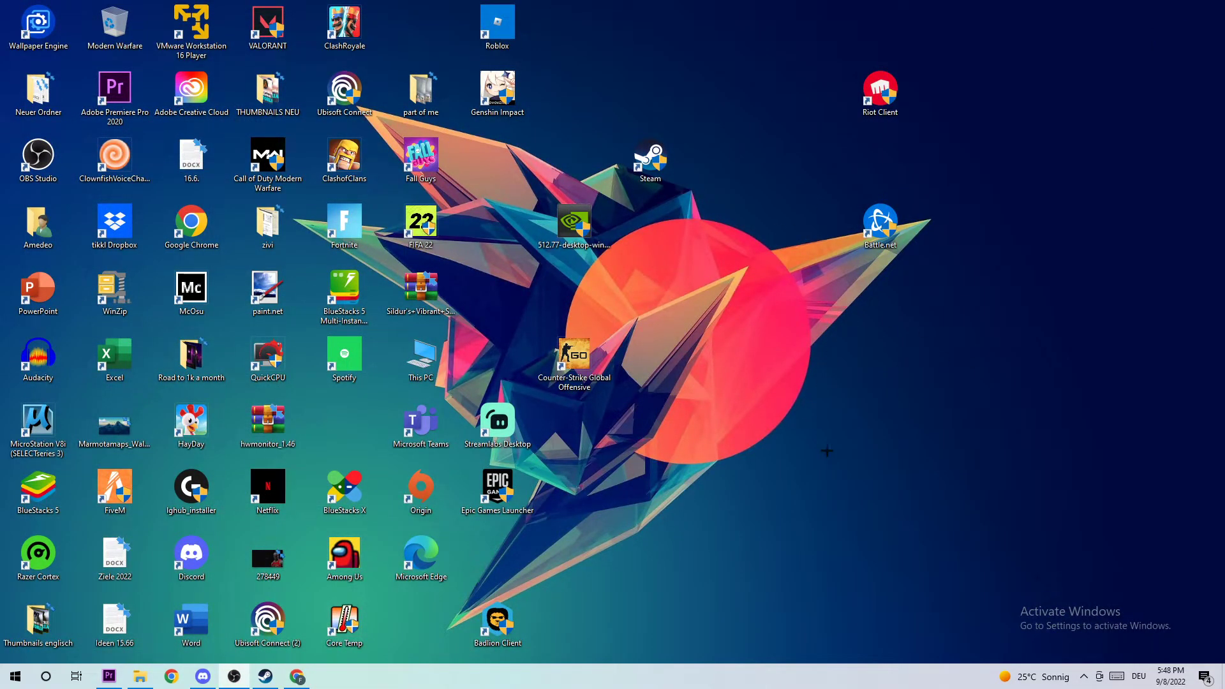
# Launch NVIDIA Control Panel from the desktop context menu
pyautogui.rightClick(743, 399)
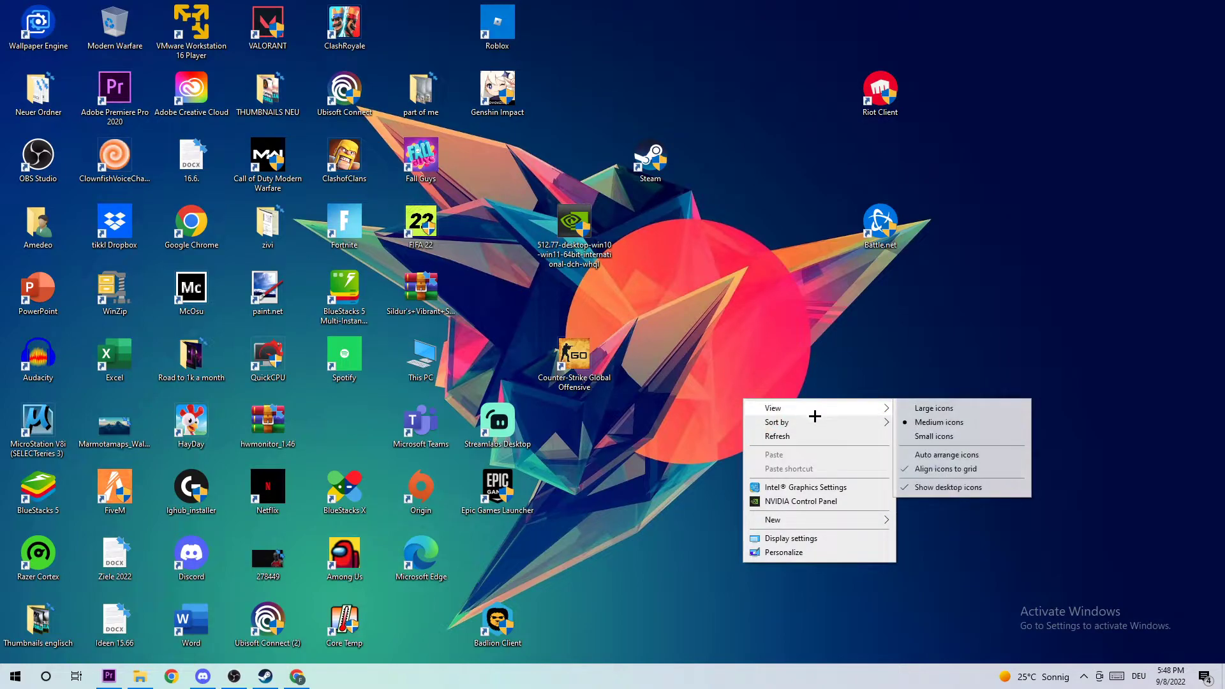
pyautogui.click(809, 500)
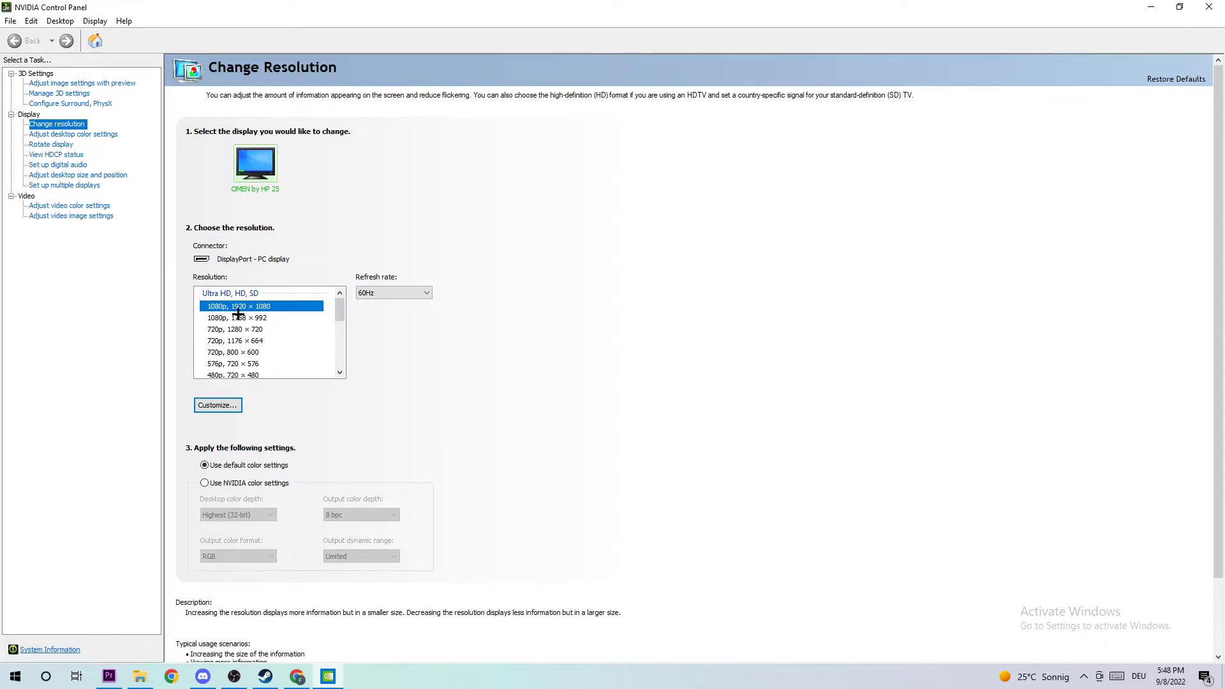
# Open Customize, view the 1920×1080, 60 Hz custom resolution form, and dismiss it
pyautogui.click(226, 411)
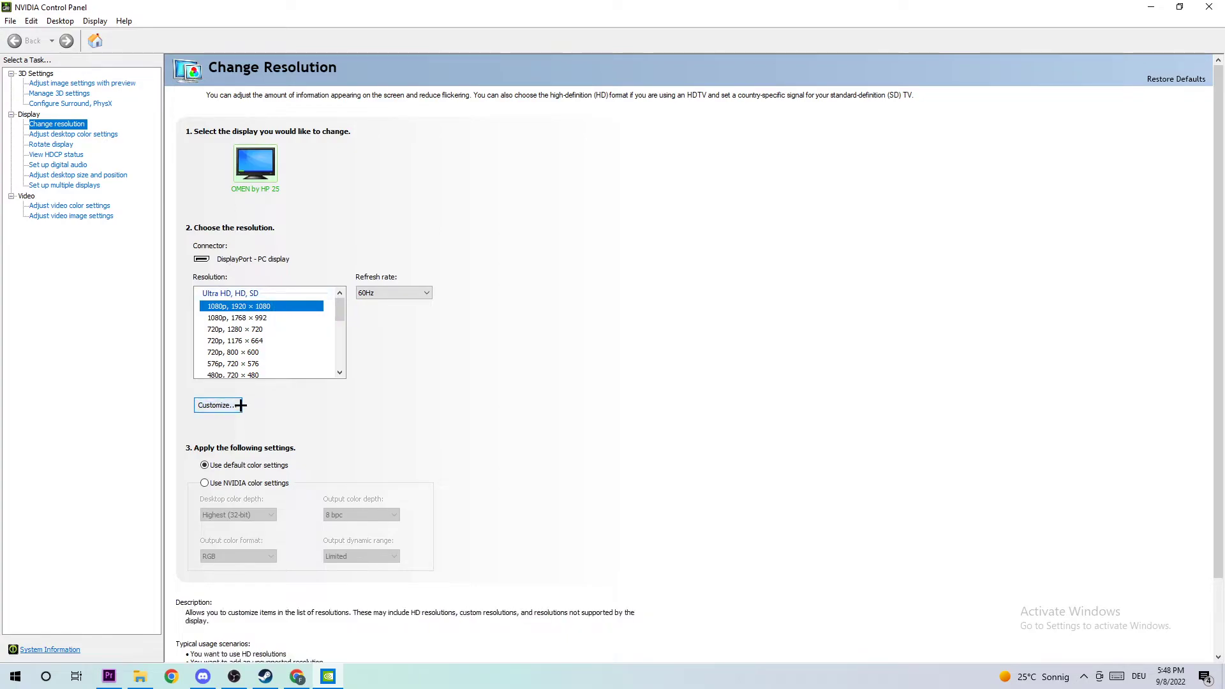
pyautogui.click(240, 403)
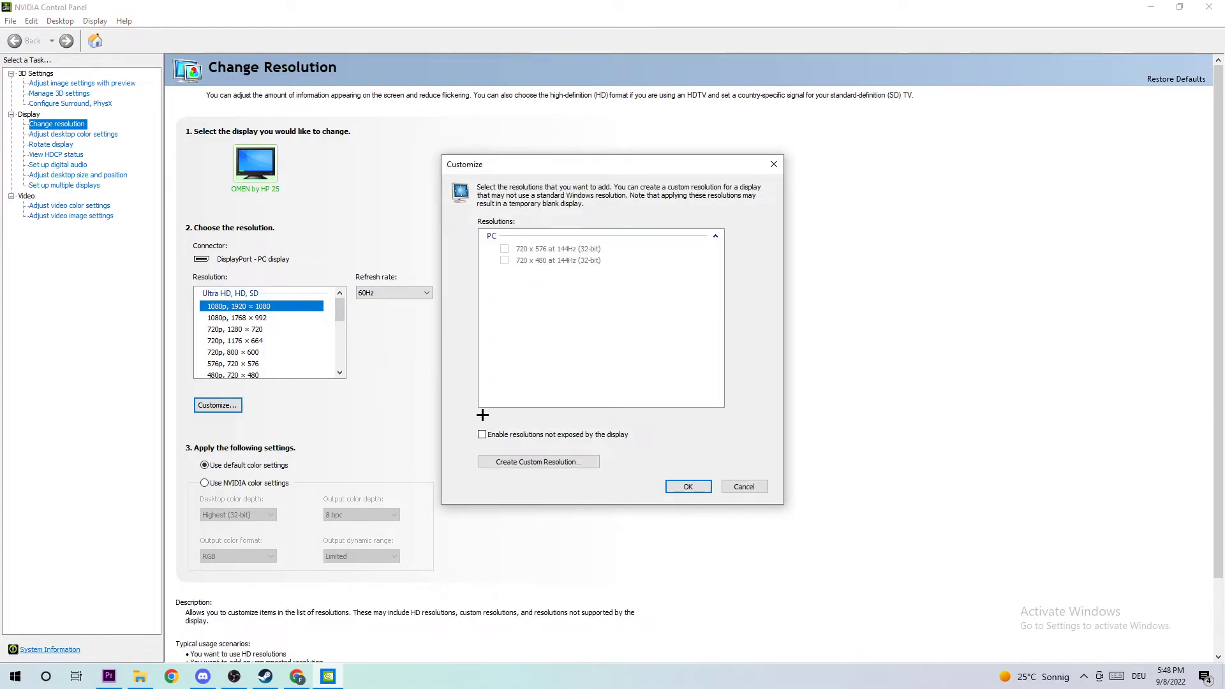
pyautogui.click(540, 461)
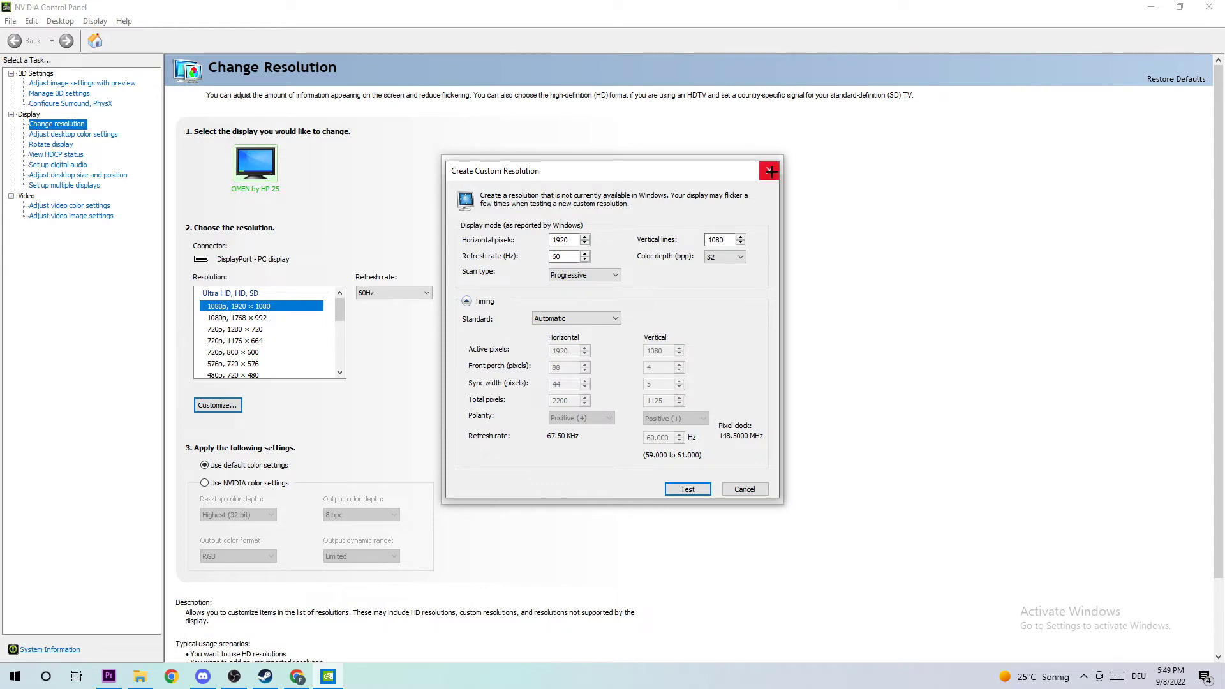
pyautogui.click(771, 171)
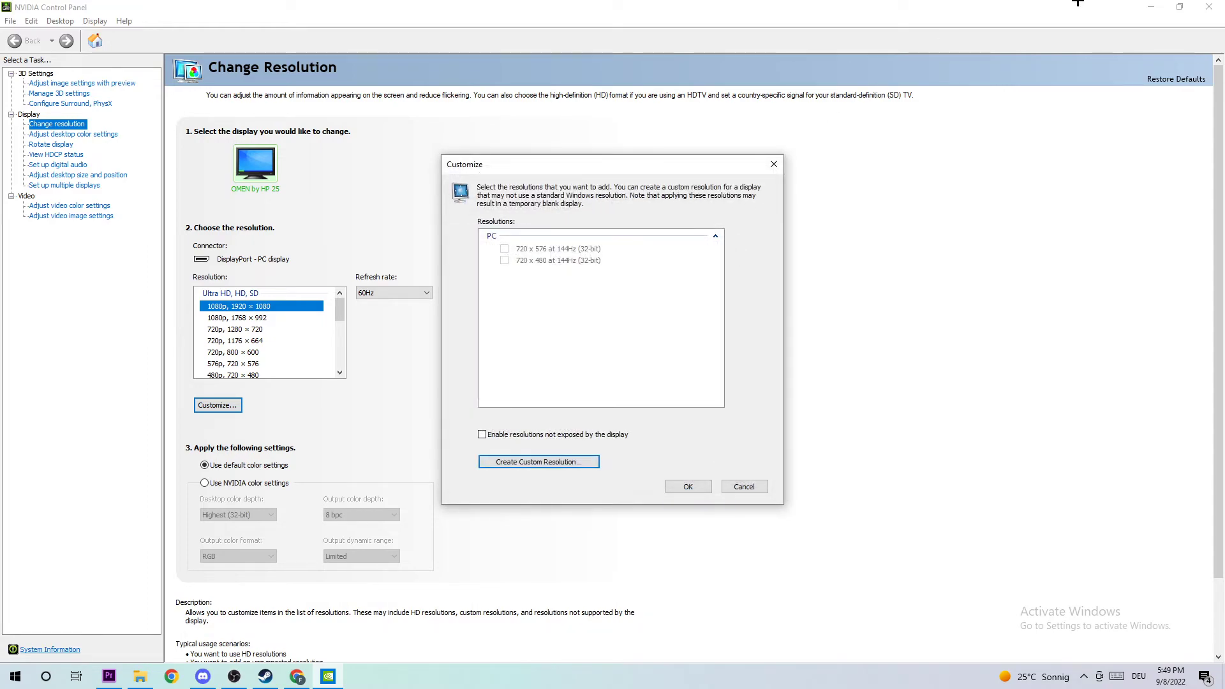
# Close the Customize dialog and the NVIDIA Control Panel window
pyautogui.click(774, 160)
pyautogui.click(1202, 6)
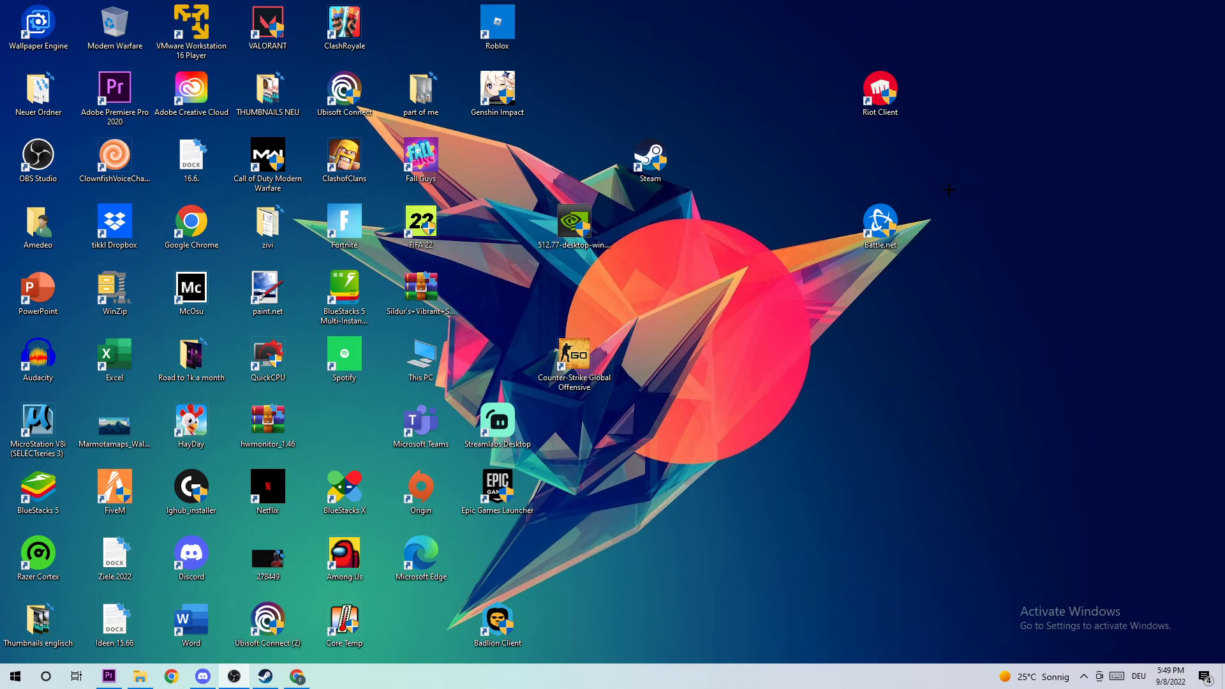